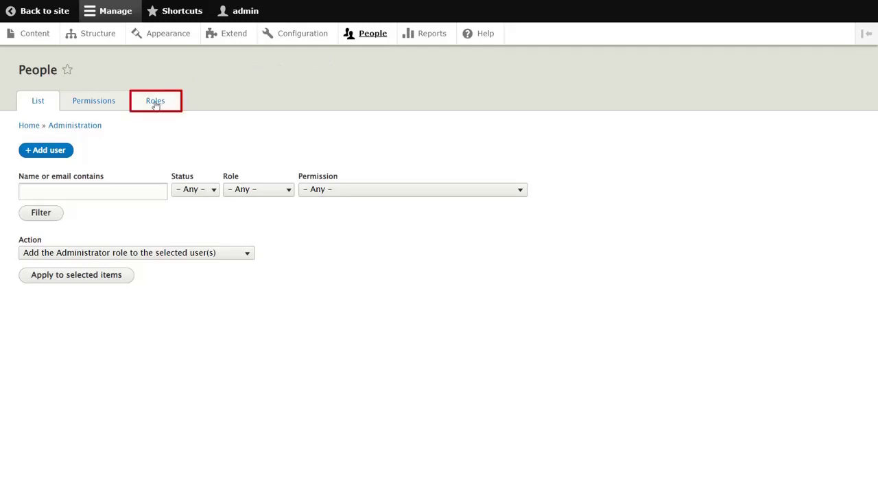
Step: Create and save a new user role named 'manager'
left_click(156, 103)
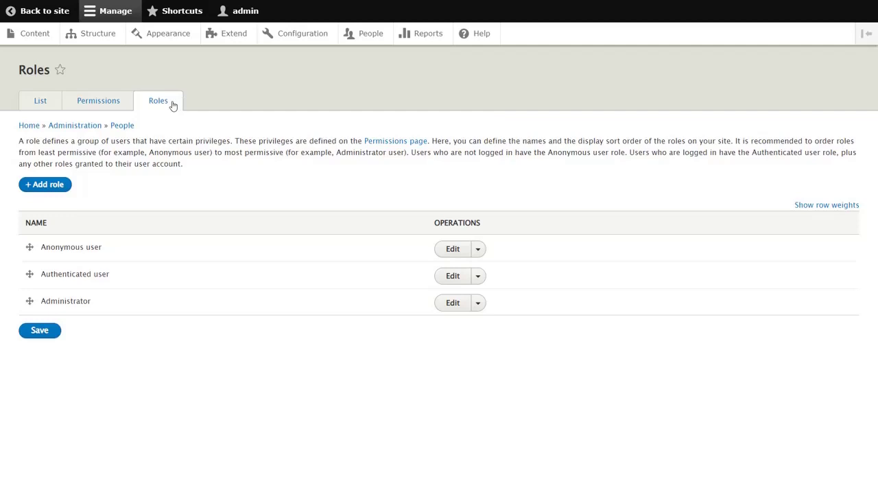
left_click(45, 189)
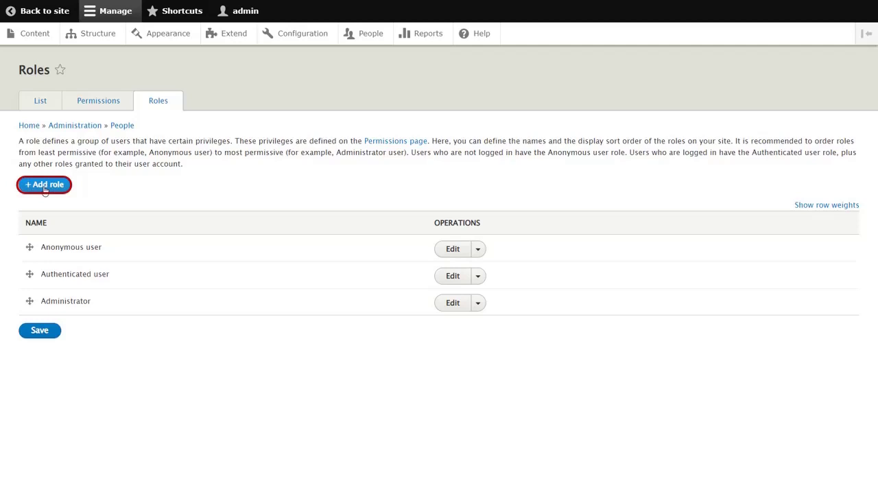
left_click(54, 131)
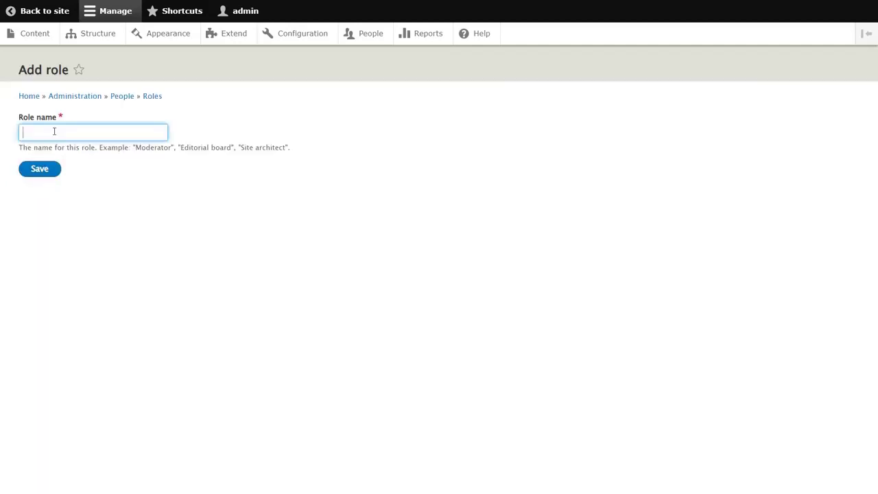
type("manager")
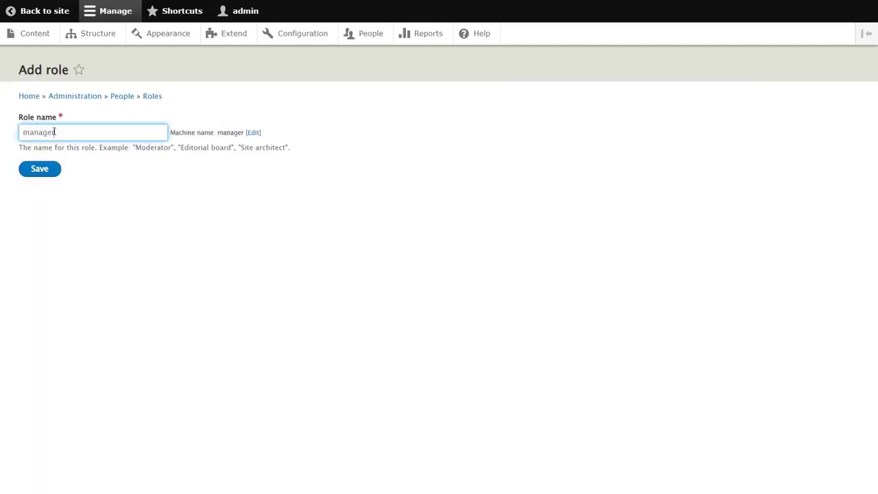
left_click(44, 170)
left_click(45, 170)
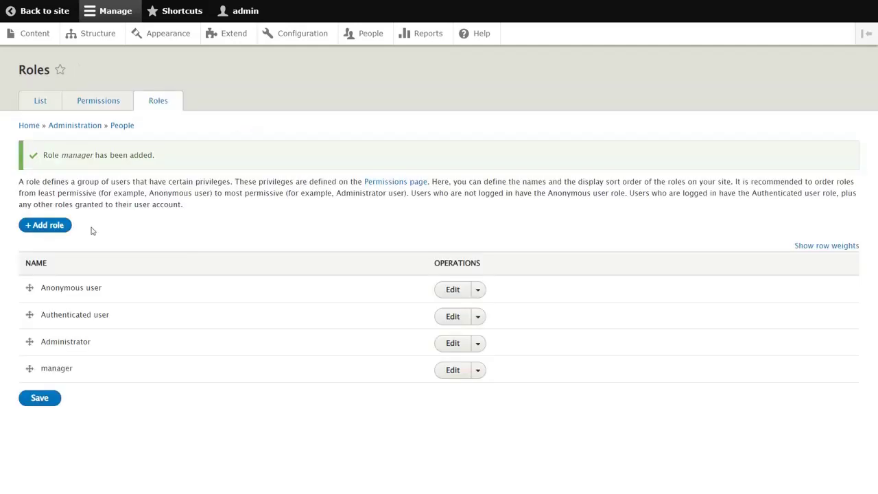
Step: Create a second user role named 'developer'
left_click(53, 233)
left_click(61, 131)
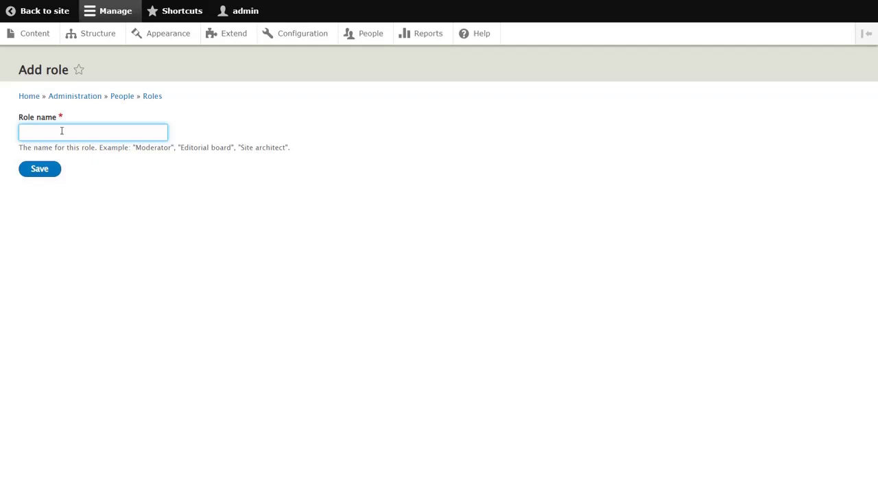
type("developer")
key("Return")
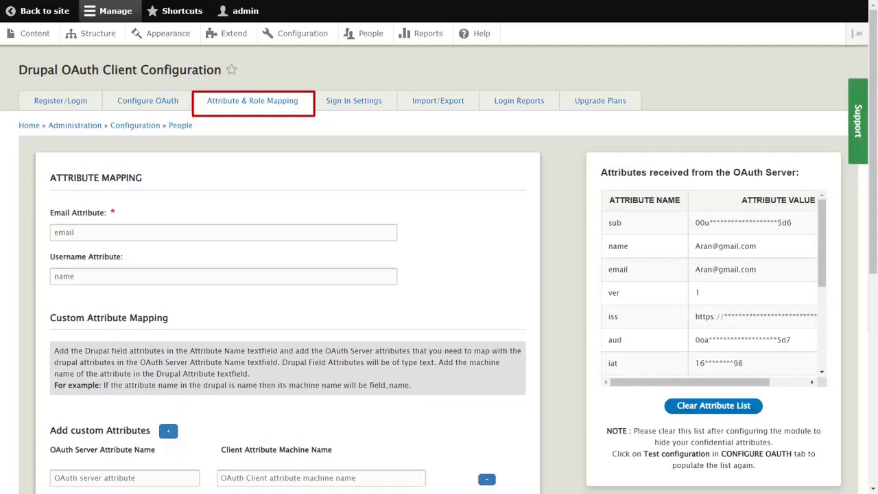
Step: Turn on Enable Role Mapping, set manager as the default group role, and save
scroll(260, 131, "down", 2)
scroll(259, 141, "down", 2)
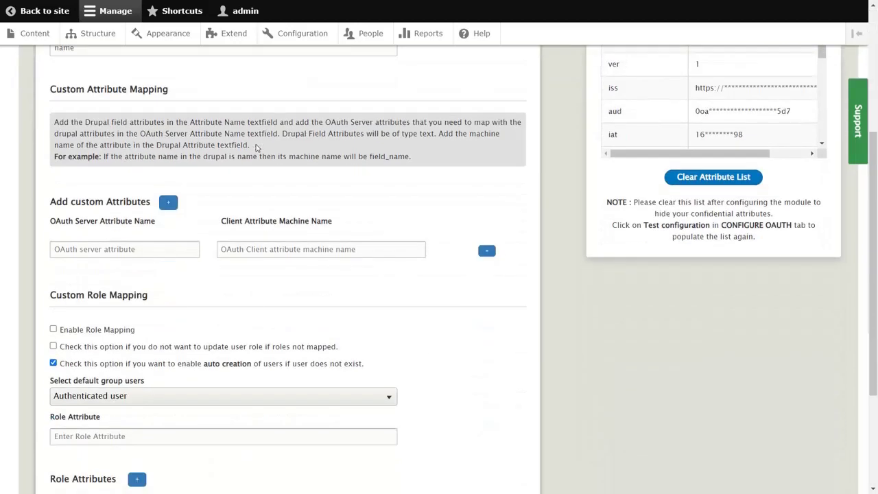
scroll(255, 155, "down", 1)
scroll(257, 155, "down", 1)
left_click(54, 215)
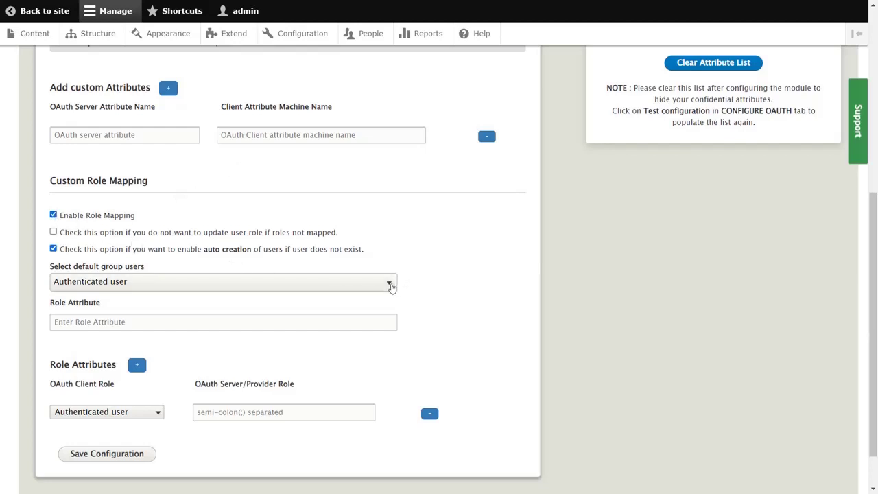
left_click(391, 287)
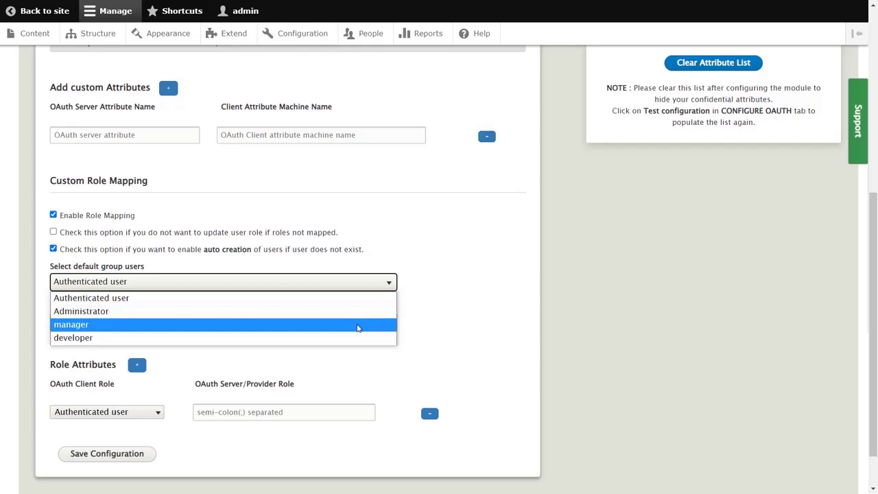
left_click(357, 326)
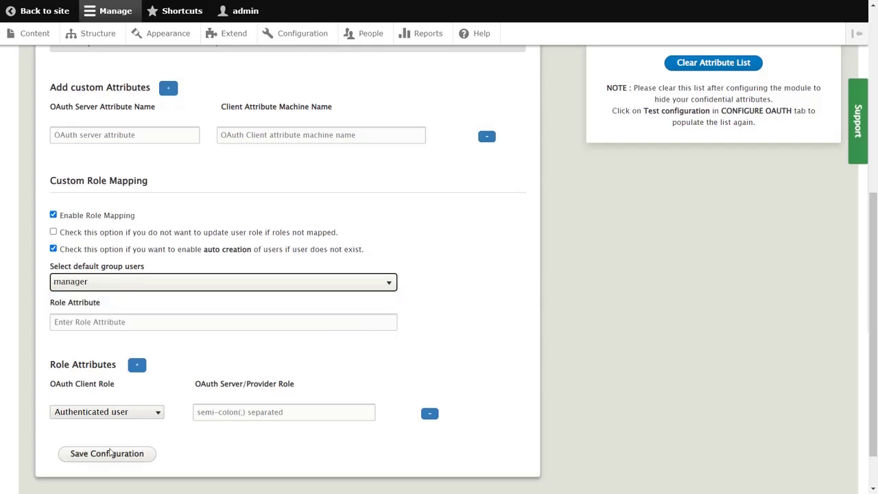
left_click(103, 458)
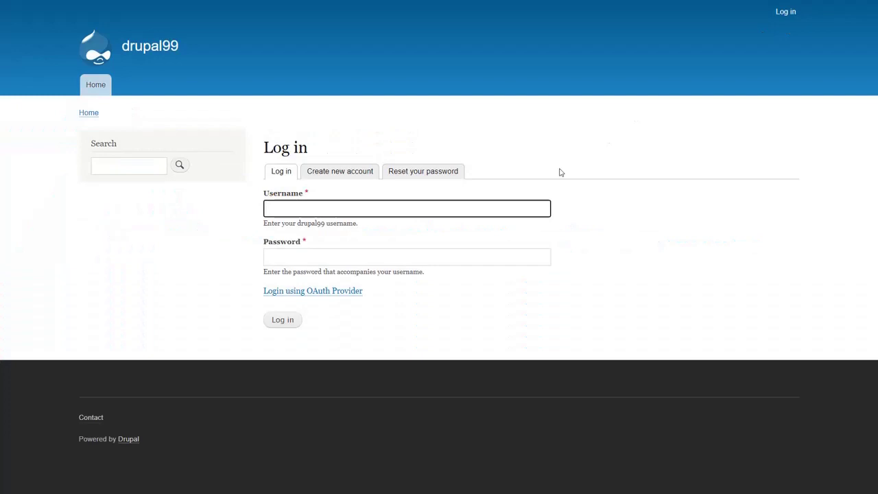
left_click(317, 294)
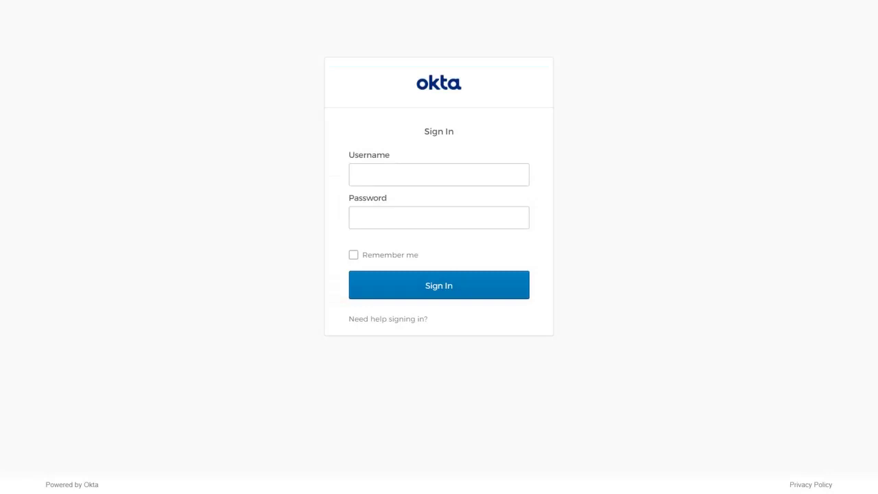
left_click(357, 176)
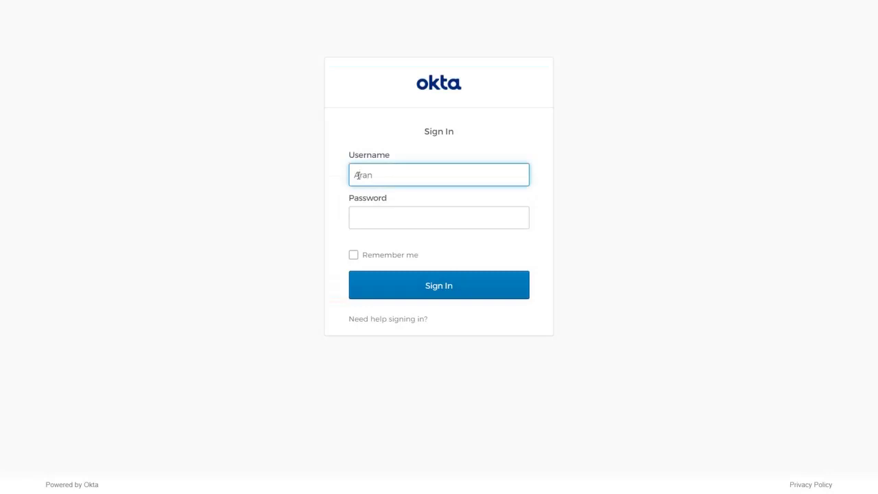
key("Tab")
type("**************")
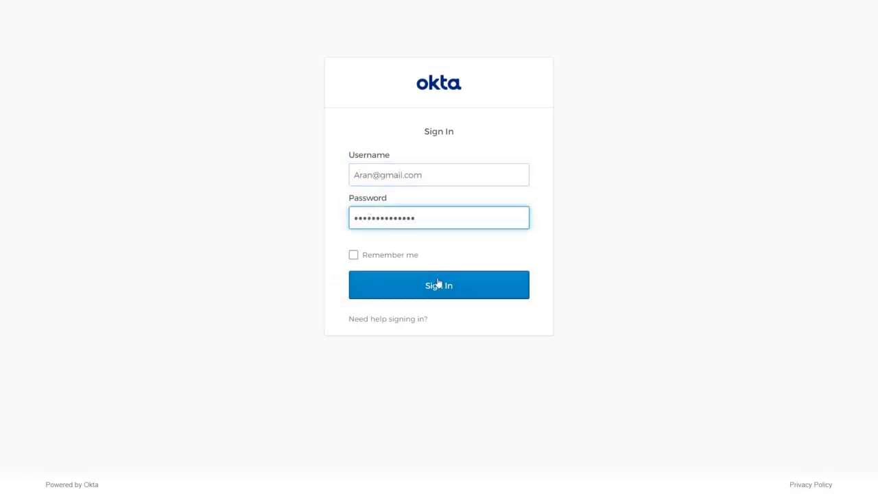
left_click(439, 287)
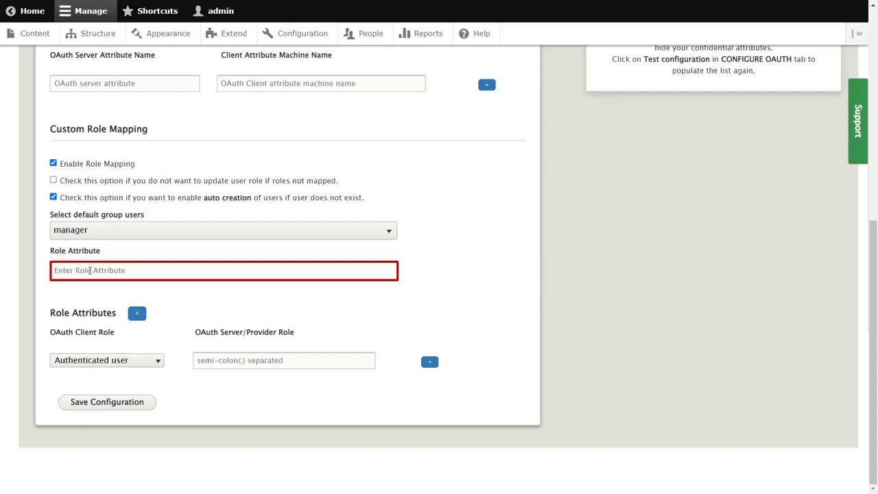
Step: Set 'groups' as the role attribute in the mapping settings
scroll(443, 298, "up", 5)
scroll(633, 251, "down", 3)
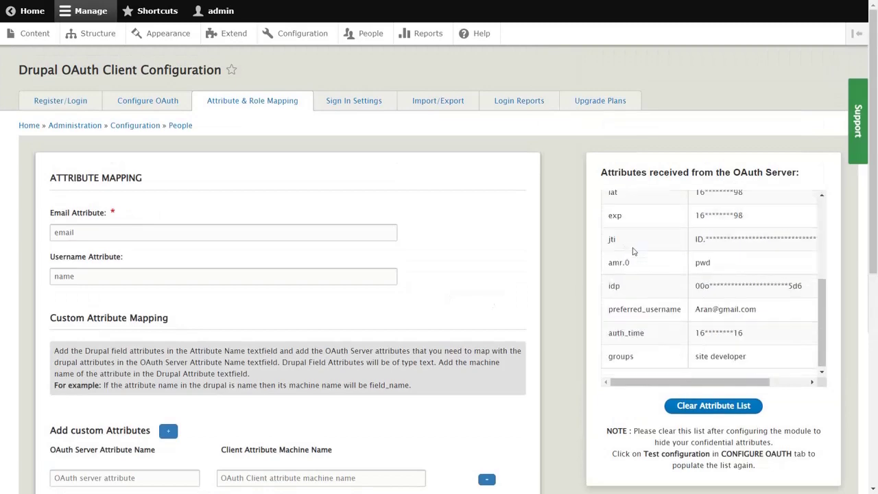
scroll(632, 251, "down", 3)
left_click_drag(634, 244, 607, 240)
key("ctrl+c")
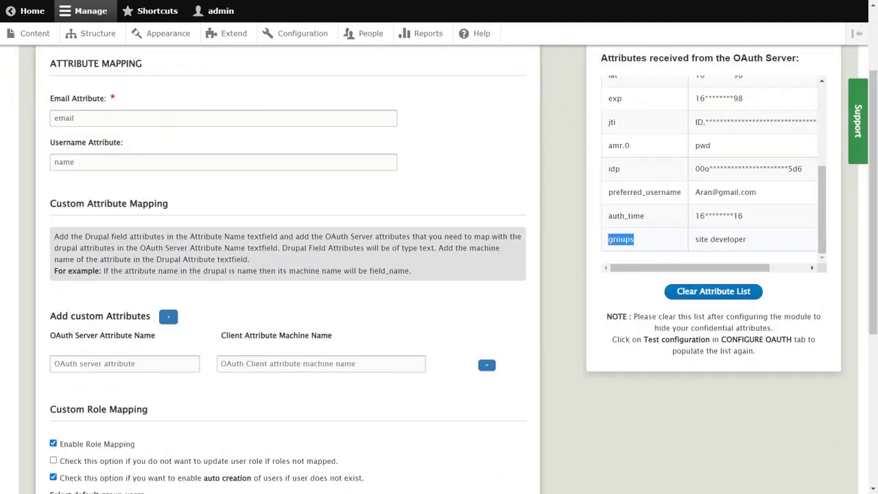
scroll(434, 274, "down", 4)
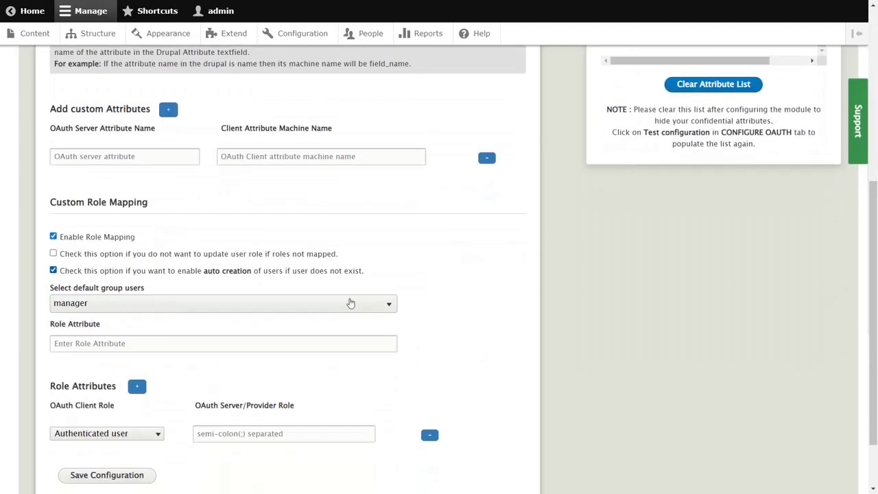
left_click(107, 269)
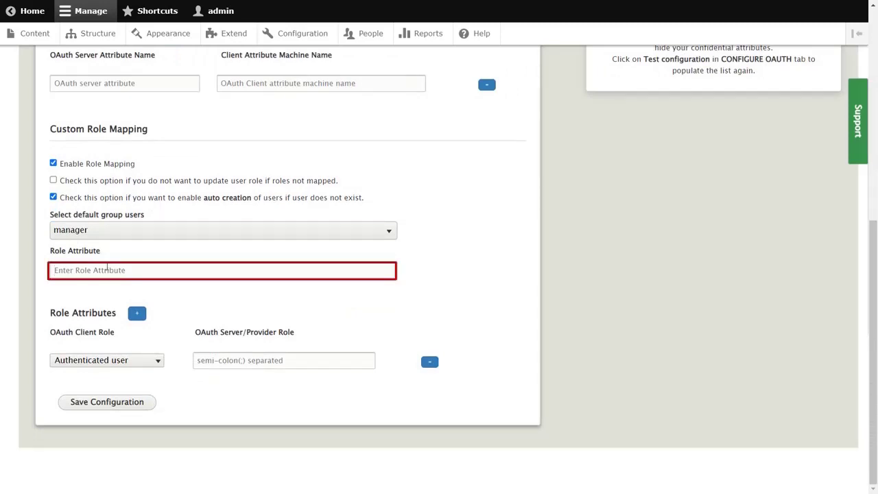
key("ctrl+v")
Step: Choose developer as the OAuth client role and save the configuration
left_click(284, 360)
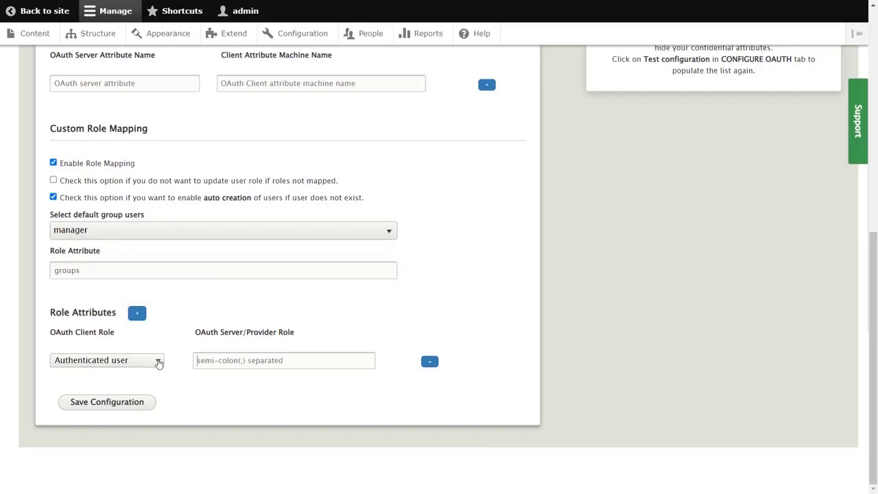
left_click(158, 362)
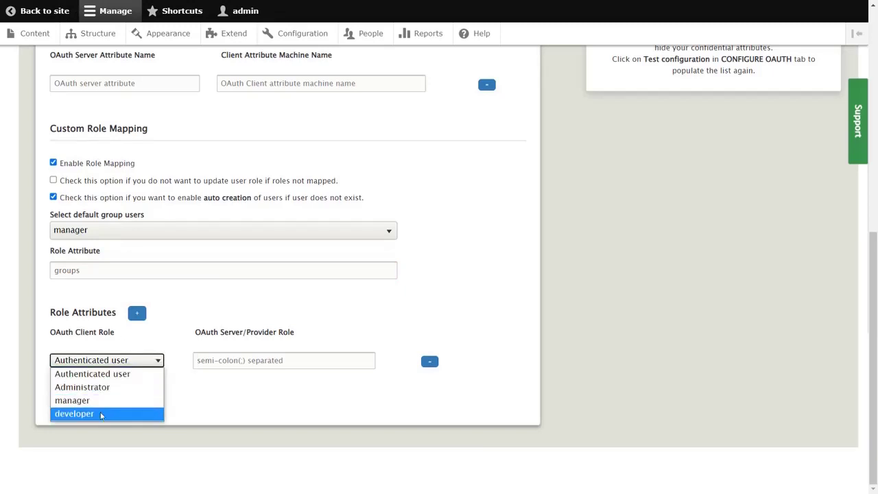
left_click(130, 414)
left_click(199, 364)
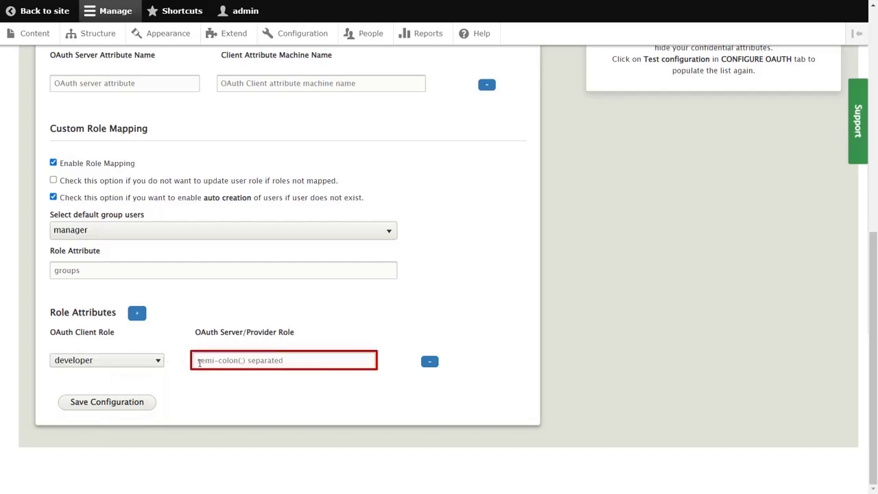
key("Return")
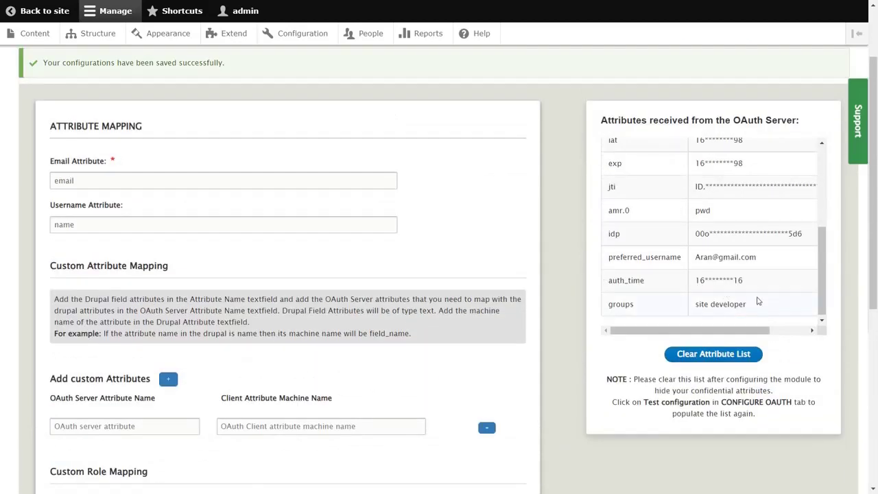
Step: Paste the 'site developer' group value as the provider role for developer and save
left_click_drag(746, 307, 694, 305)
key("ctrl+c")
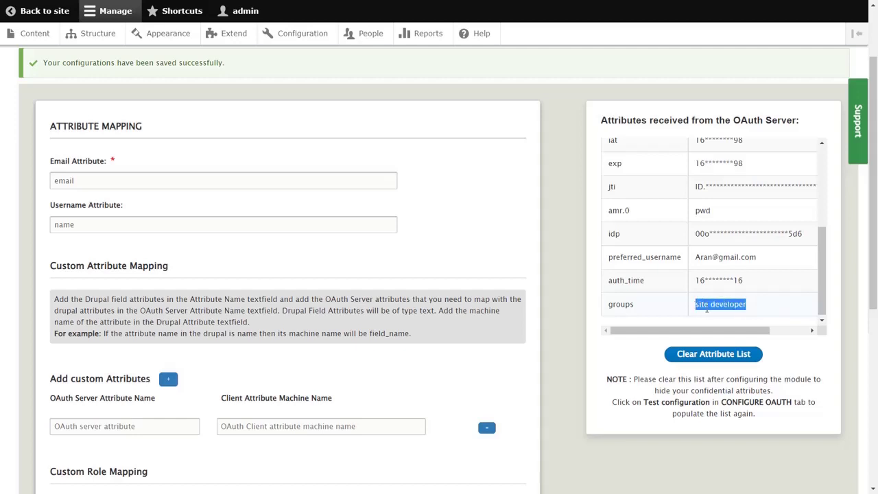
scroll(320, 416, "down", 5)
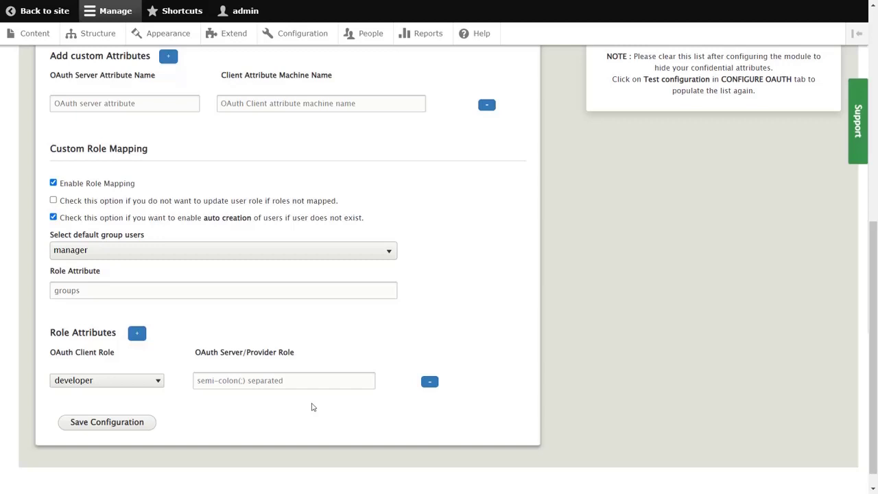
left_click(233, 363)
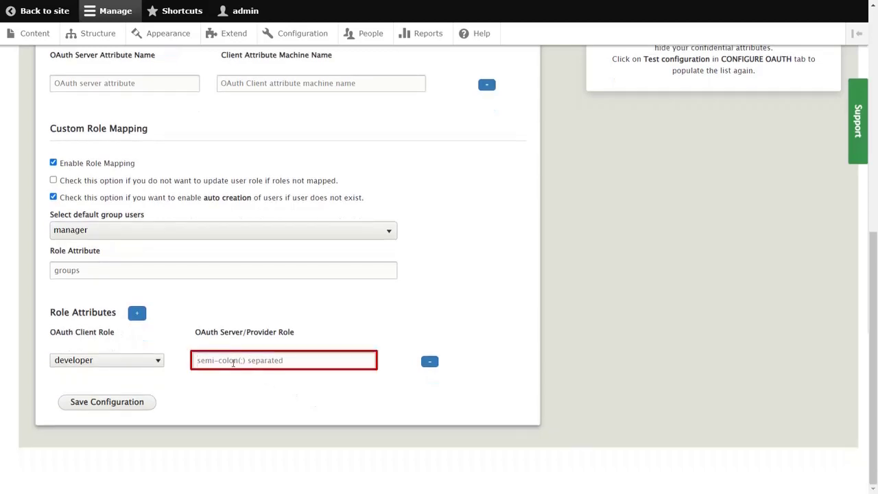
key("ctrl+v")
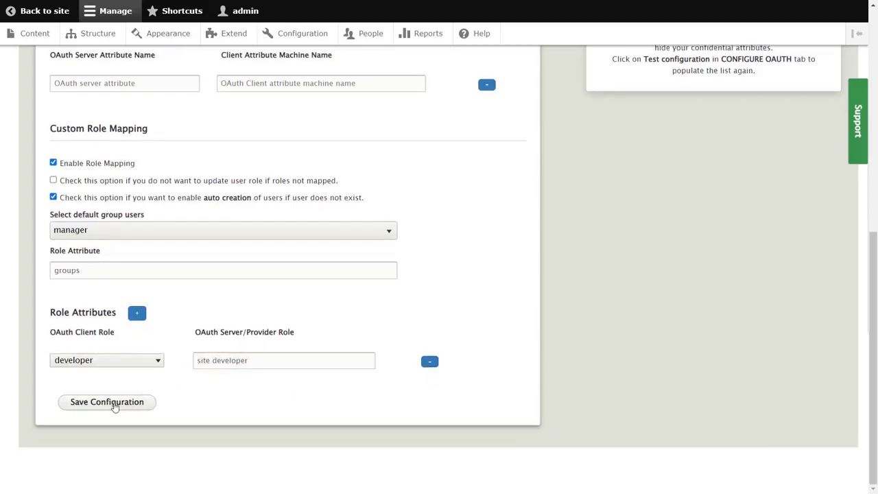
left_click(115, 406)
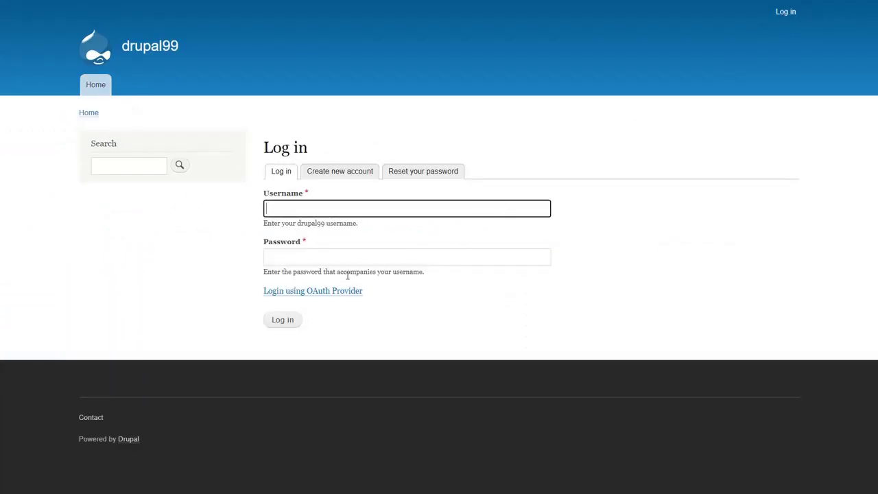
left_click(316, 294)
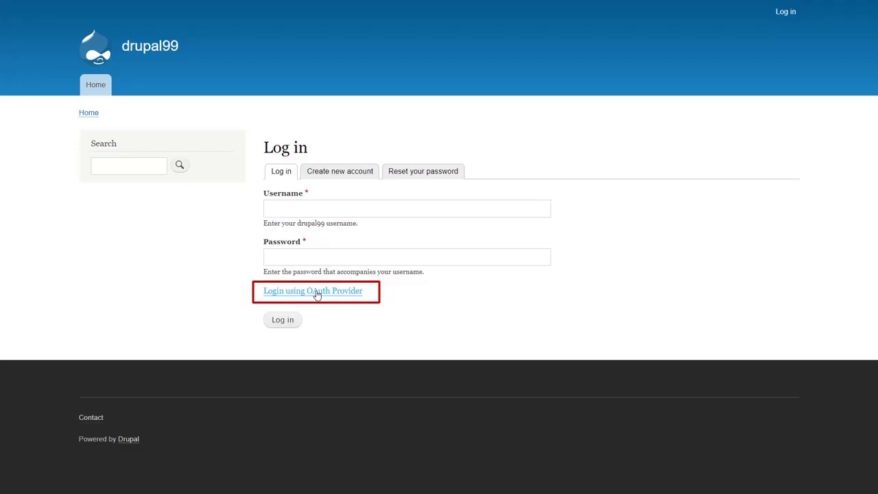
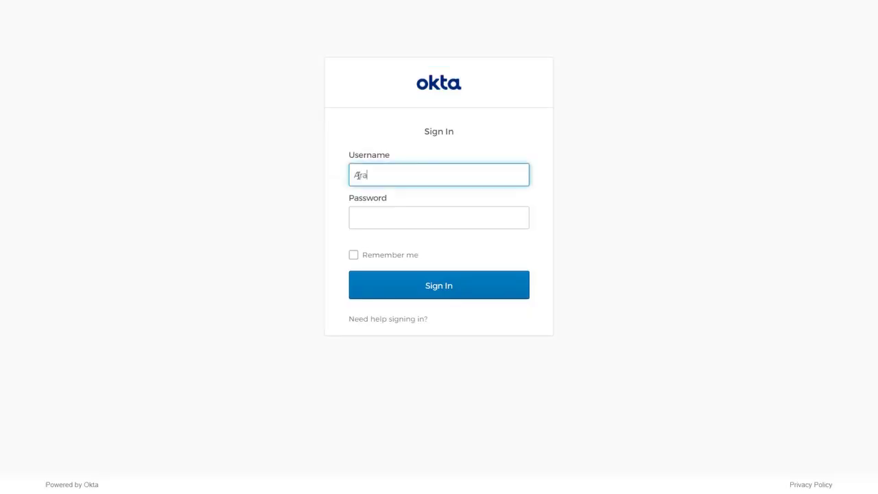
left_click(376, 209)
type("••••••••••••••")
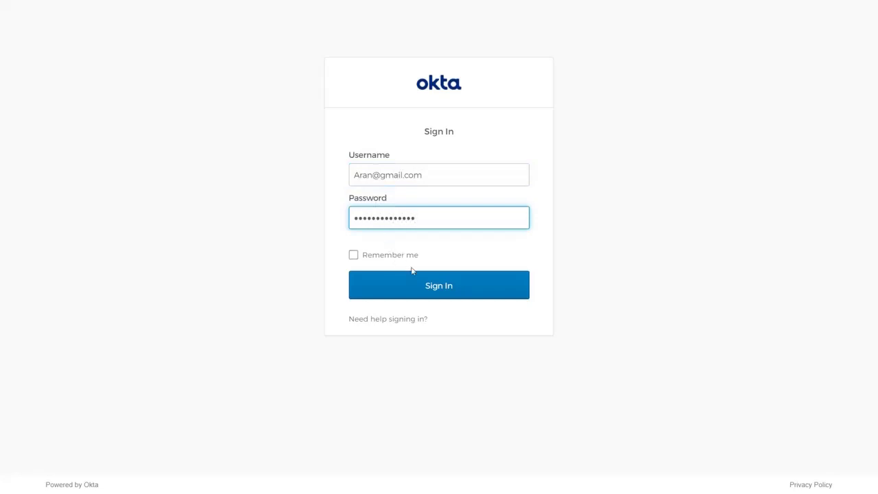
left_click(439, 289)
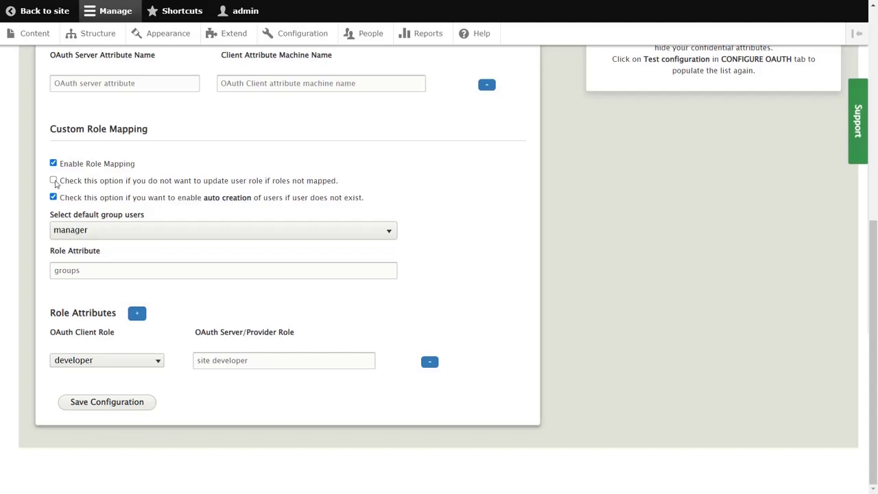
Step: Enable keeping roles when unmapped, switch the client role to manager, and save
left_click(54, 180)
left_click(157, 364)
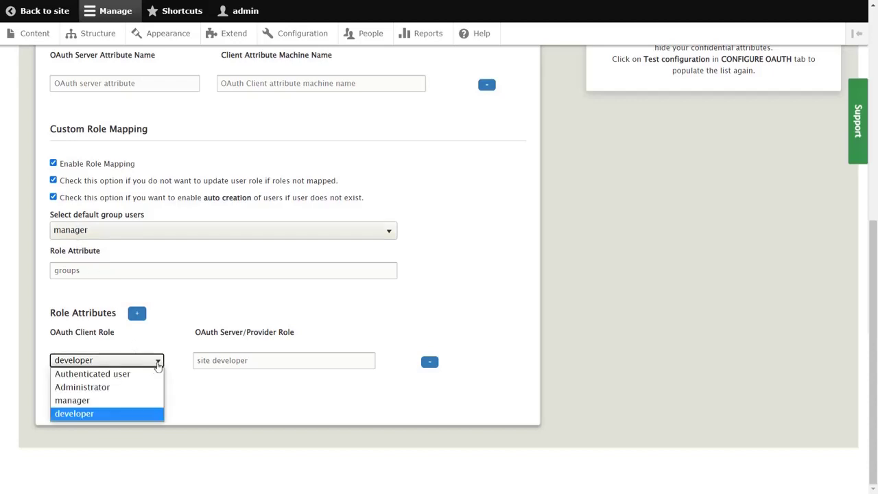
left_click(126, 400)
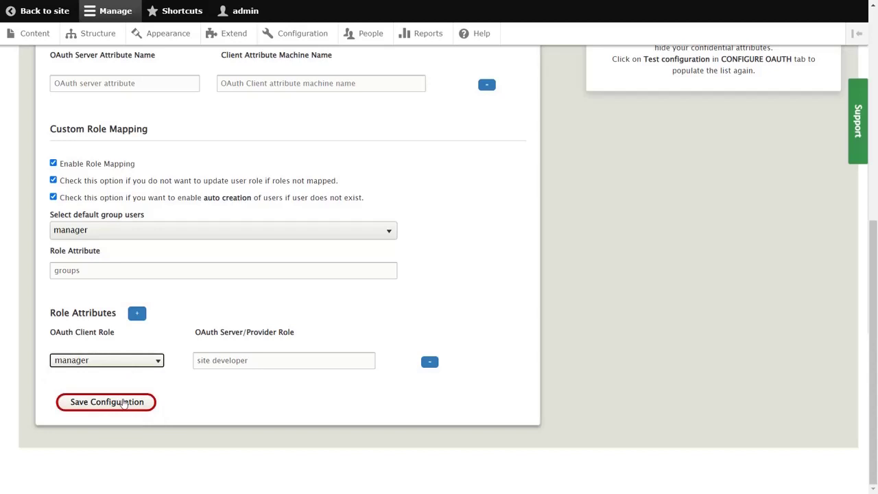
left_click(124, 403)
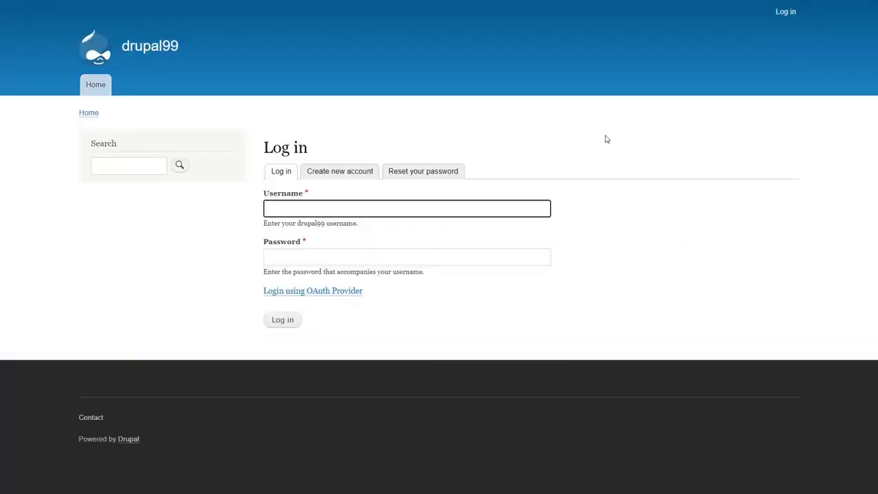
left_click(317, 294)
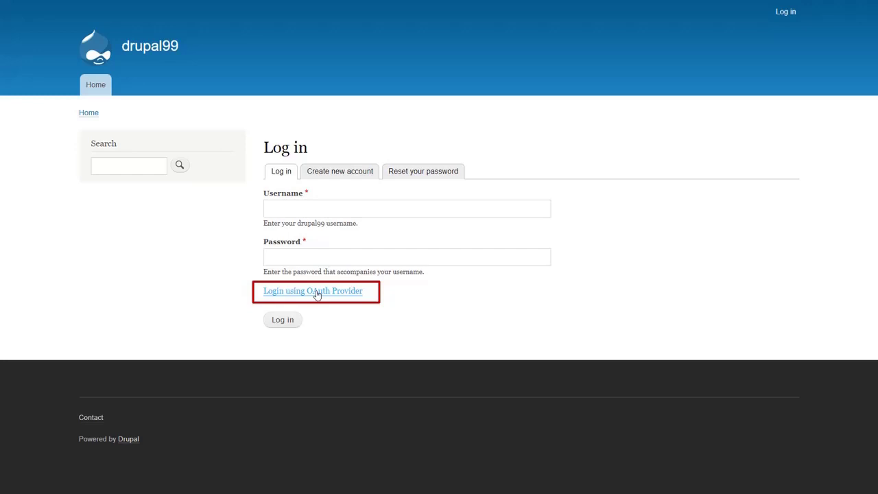
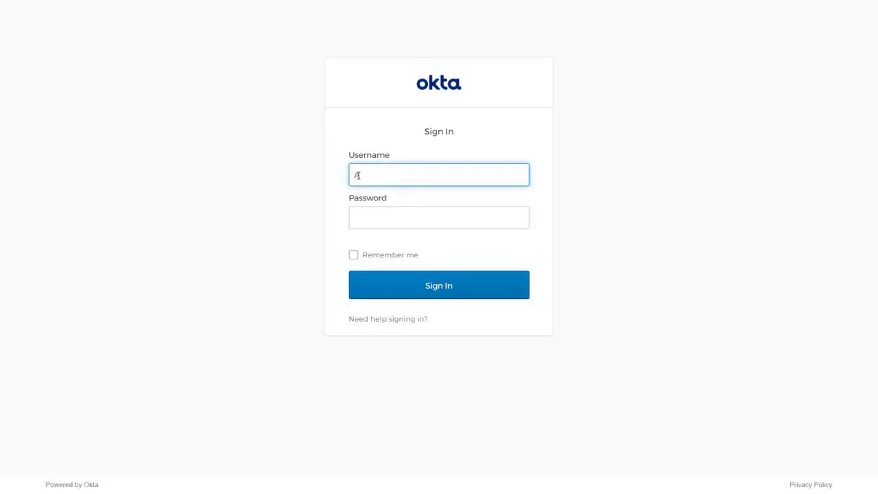
key("Tab")
type("•••••••••••••")
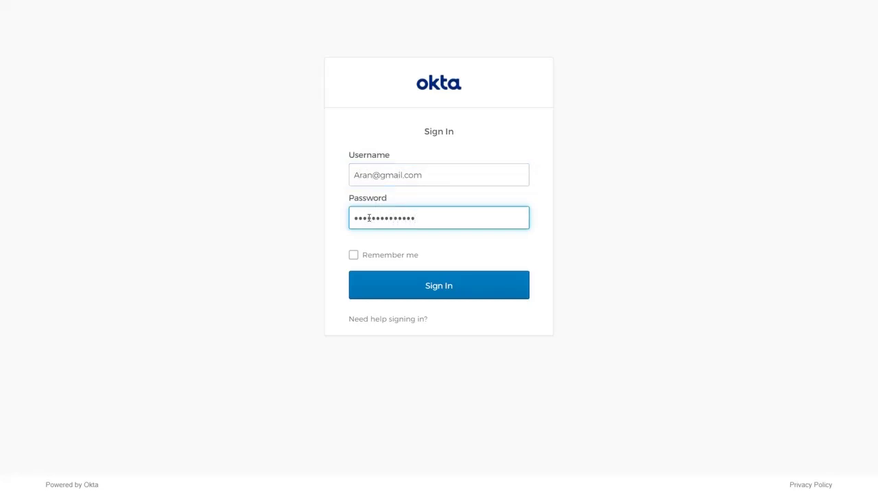
left_click(438, 288)
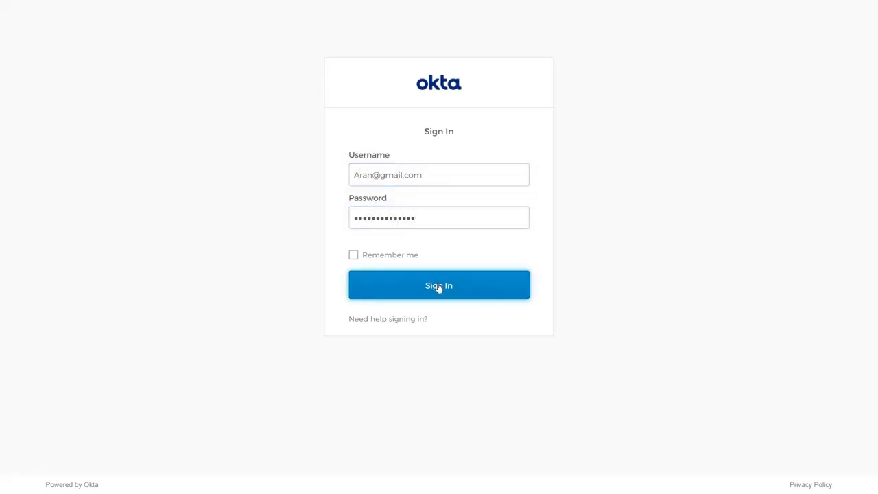